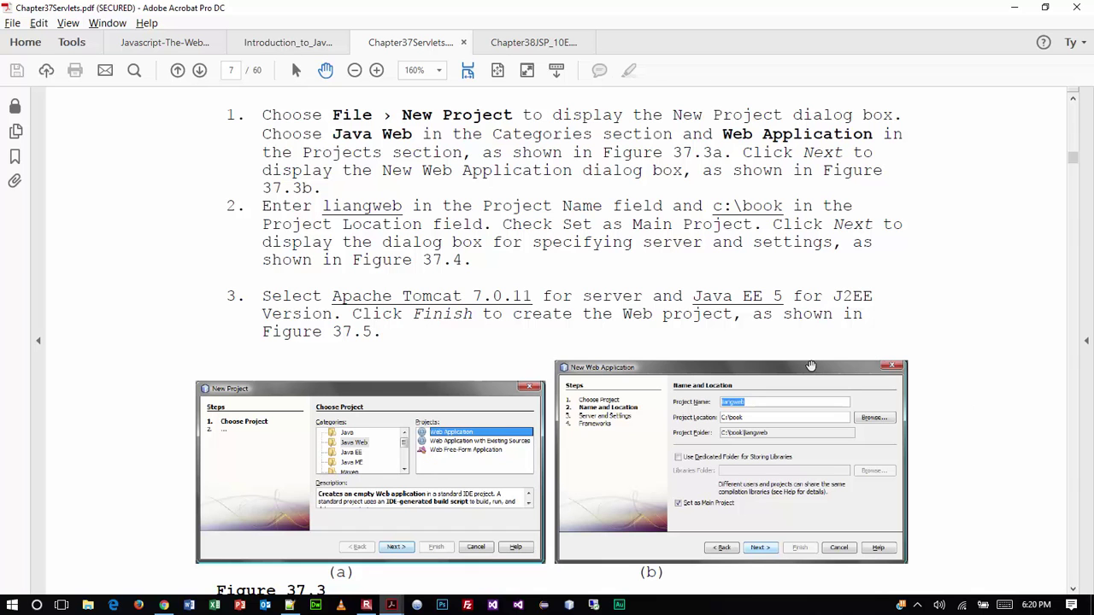
Step: Switch to NetBeans IDE and move the Chapter37Servlets.pdf window out of the way
click(569, 605)
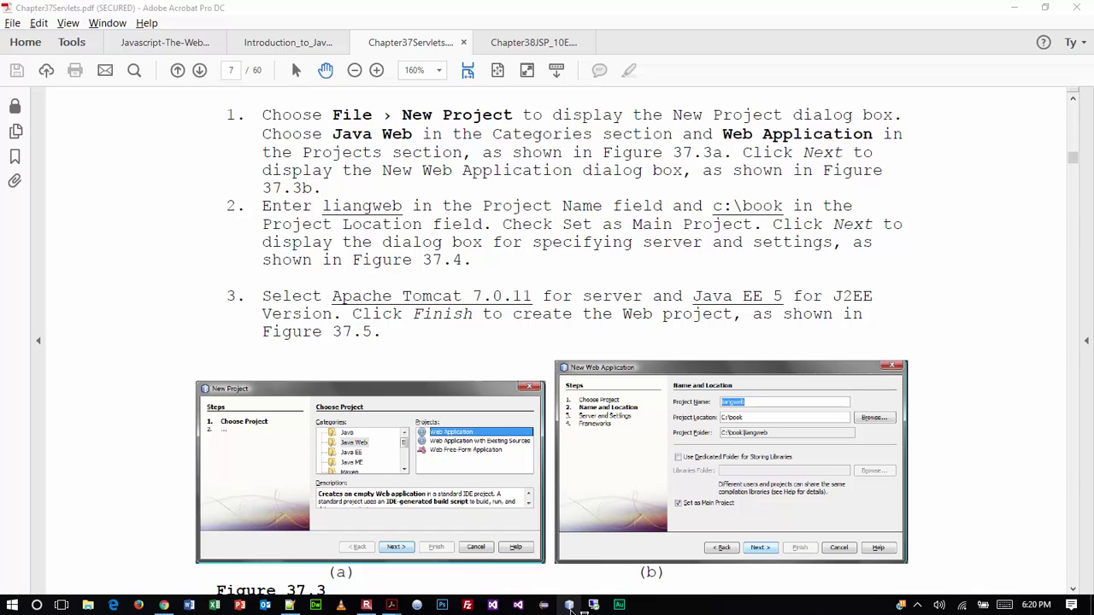
mouse_move(575, 611)
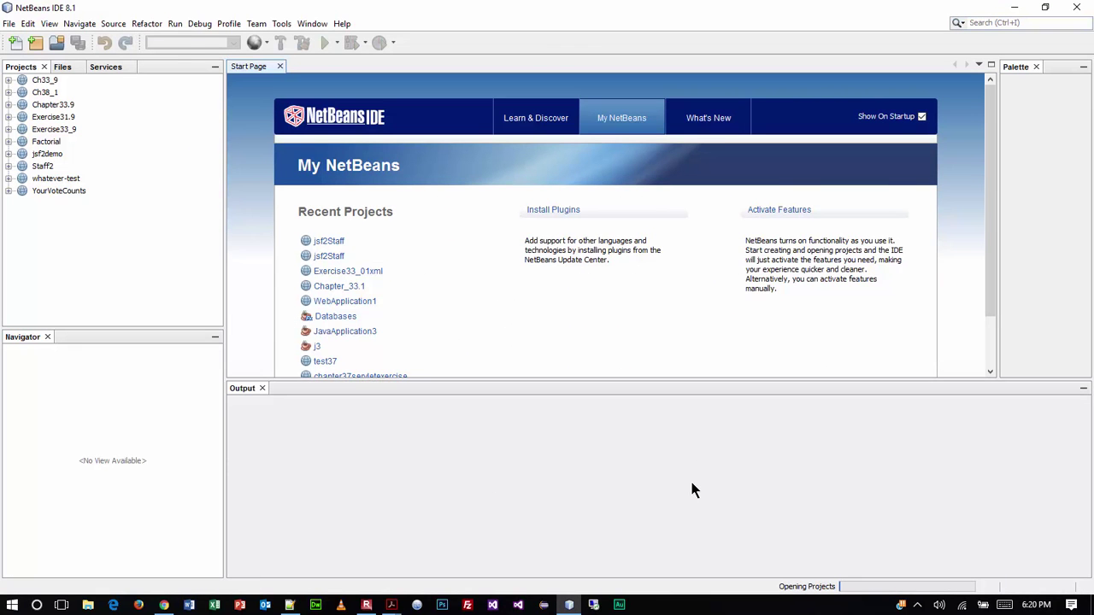
key(alt+Tab)
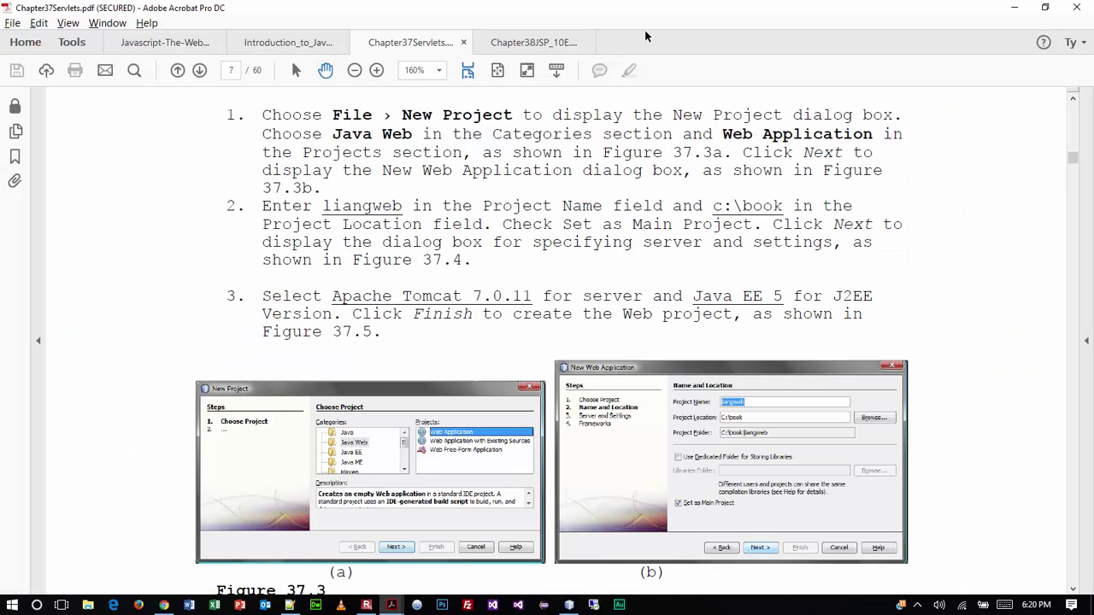
double_click(760, 10)
drag(723, 12, 17, 139)
click(391, 605)
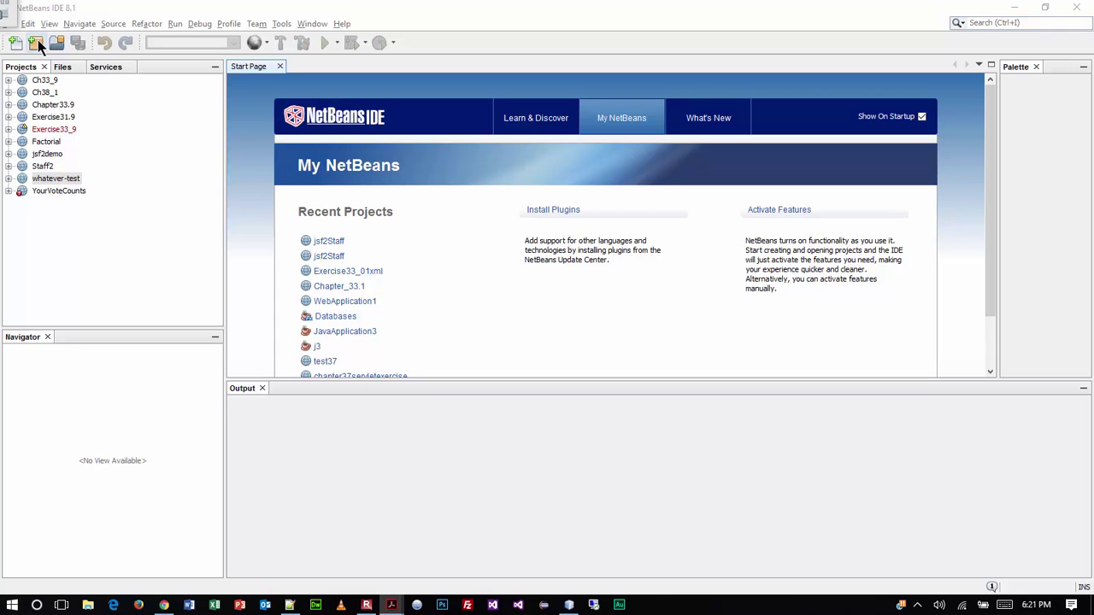
click(74, 7)
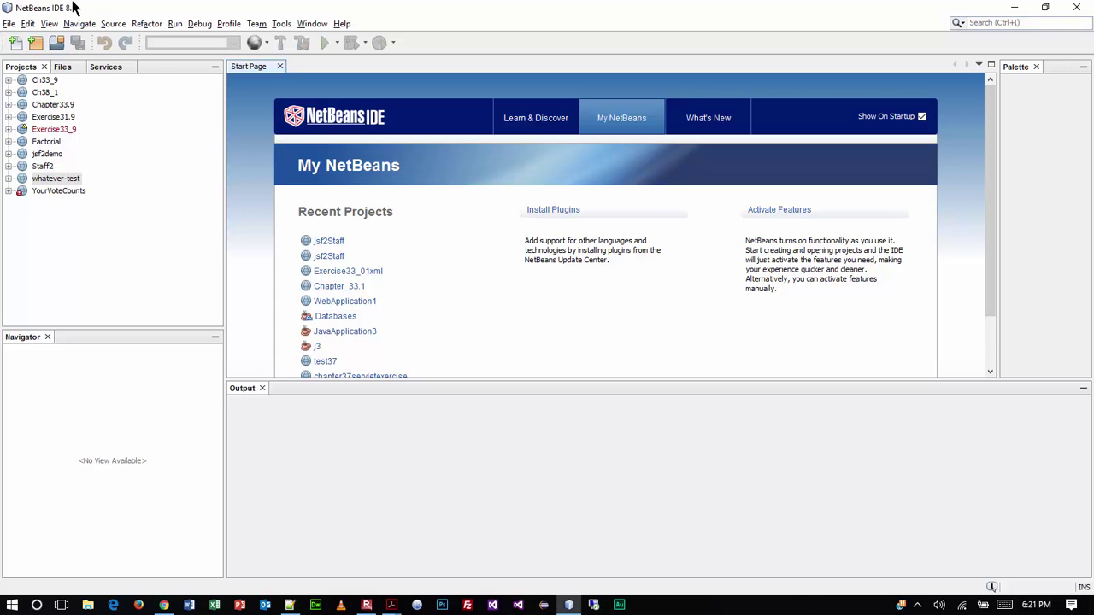
Step: Start a new project using the Web Application type from the Java Web category
click(8, 24)
click(24, 40)
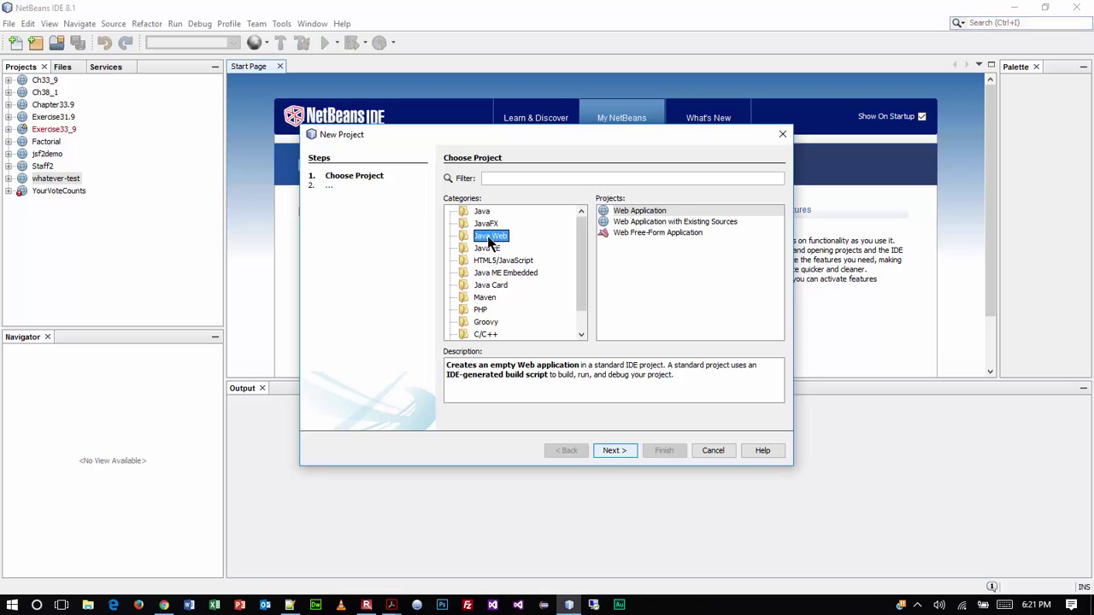
click(675, 212)
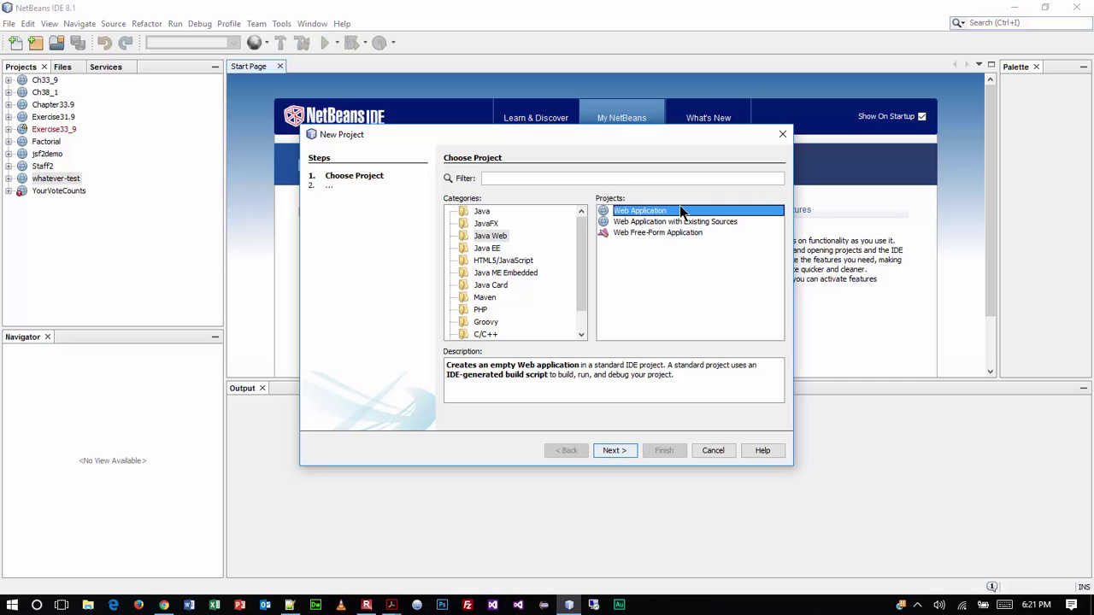
click(629, 456)
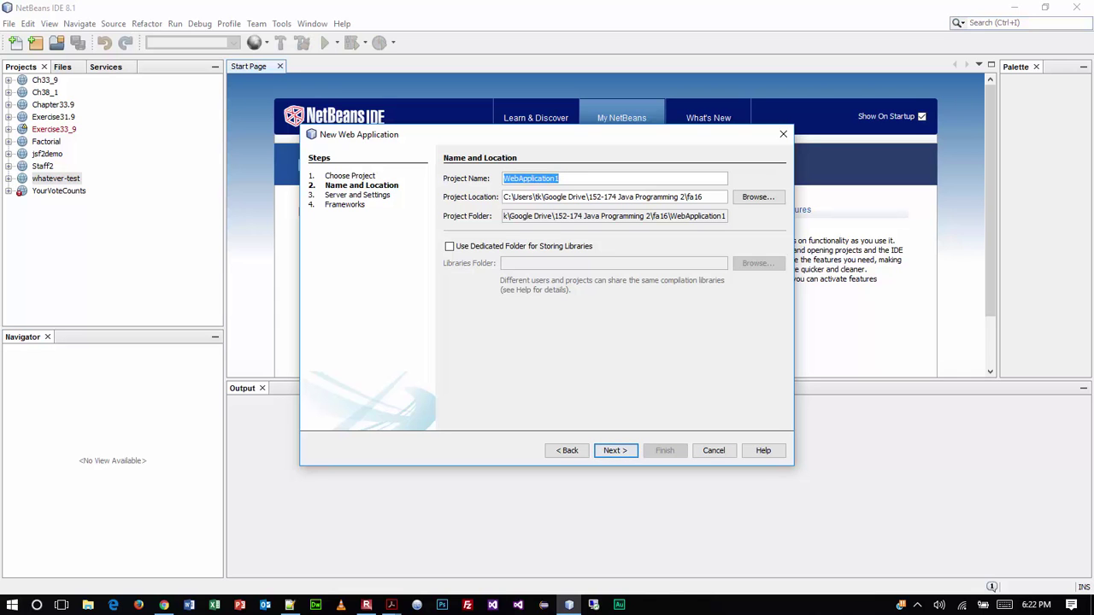
Step: Name the project Chap37Servlet and continue to the server and settings stage
text(chapt)
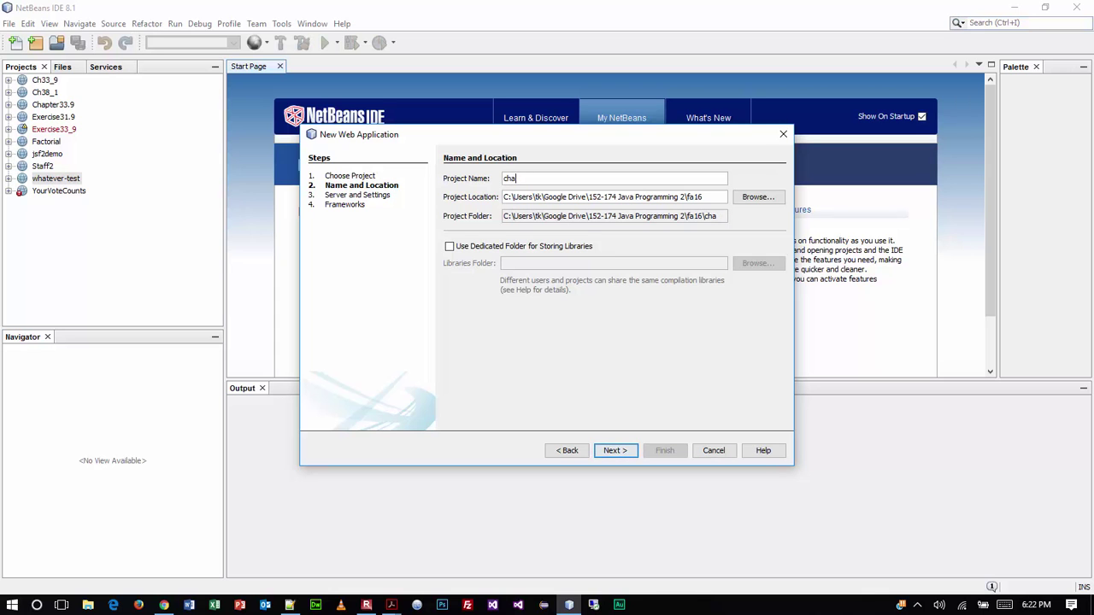
key(BackSpace)
key(BackSpace)
key(BackSpace)
text(Chap37)
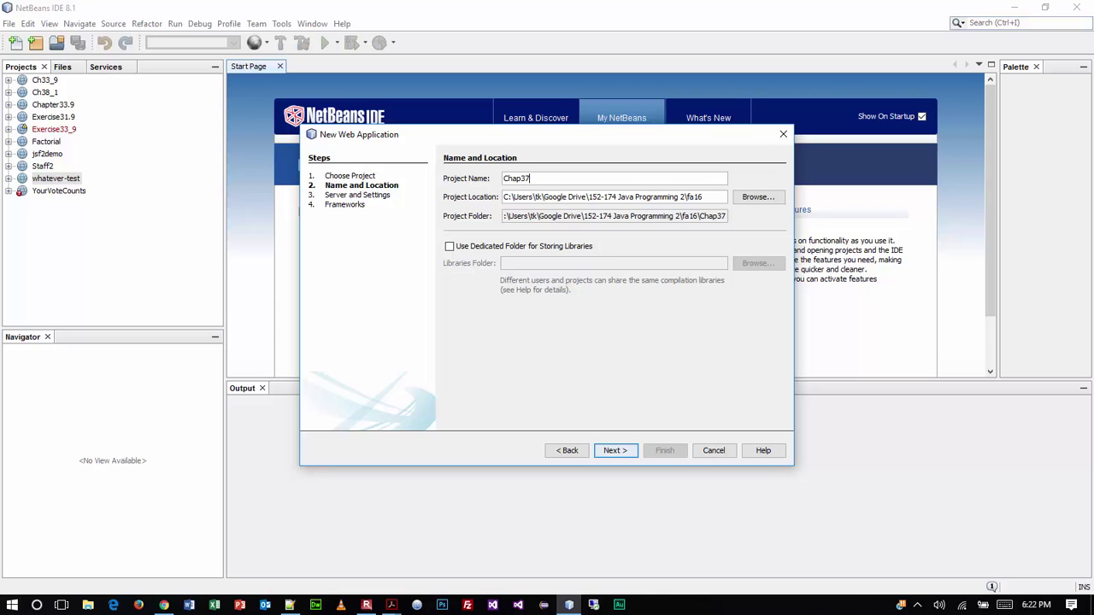
text(Servlet)
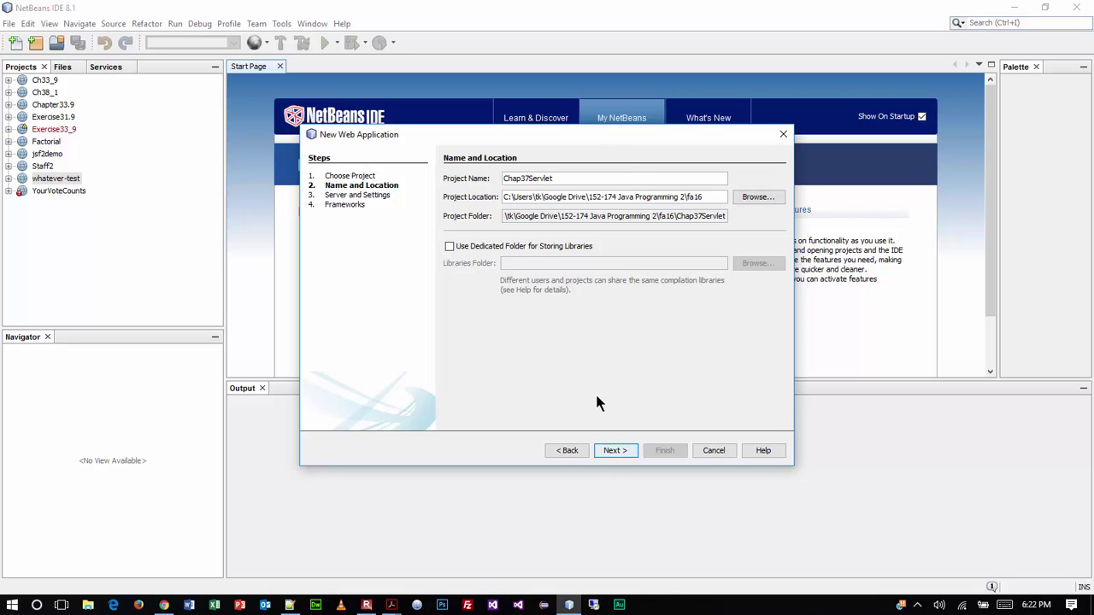
click(630, 457)
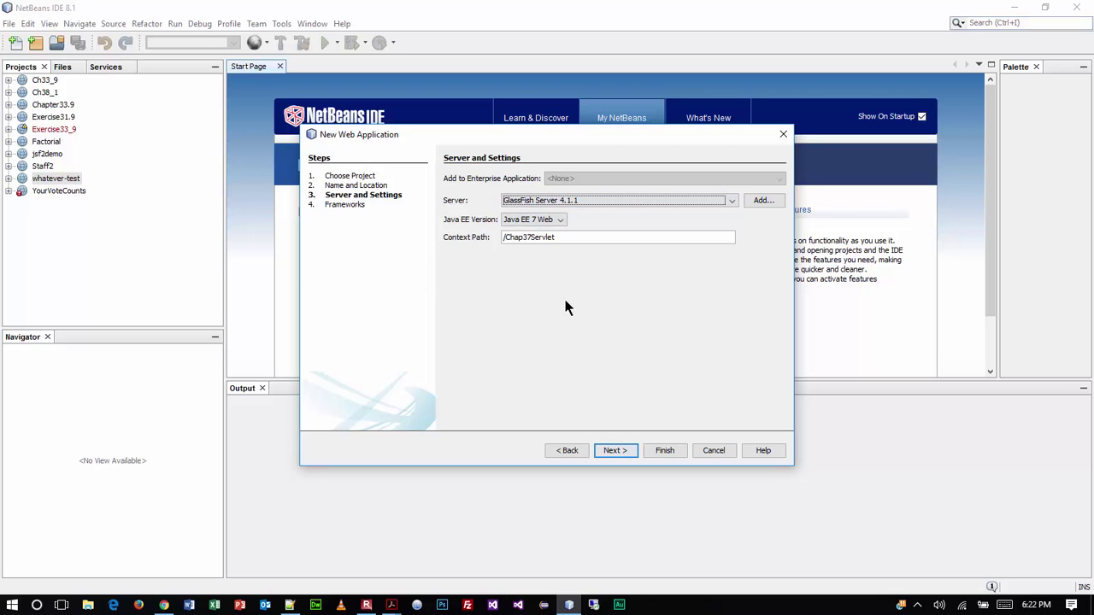
Step: Try Apache Tomcat 8.0.27.0 as the project's server
click(684, 200)
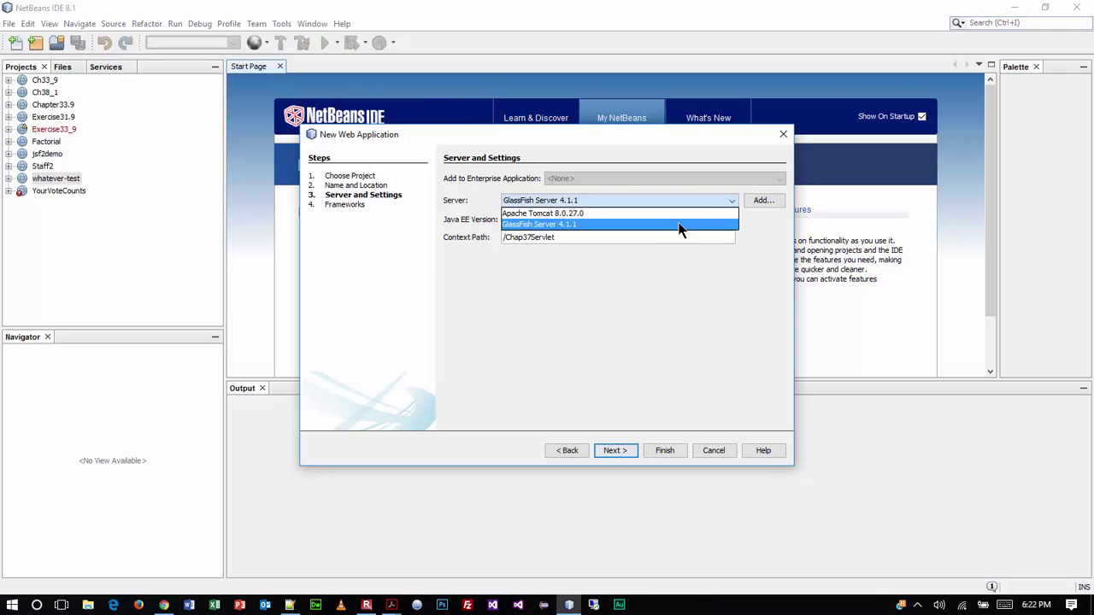
click(681, 213)
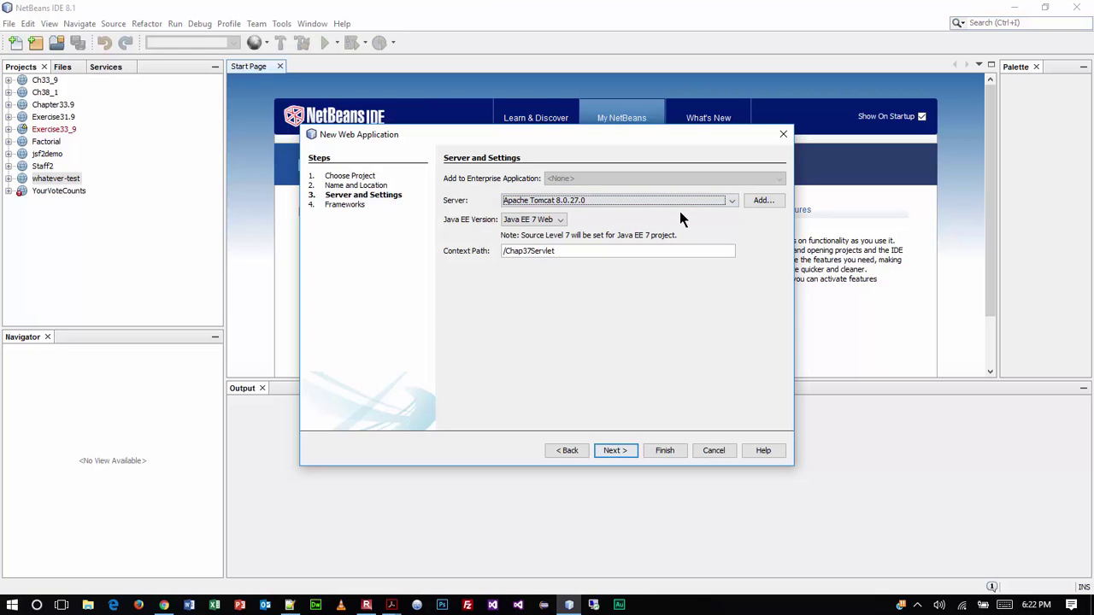
click(614, 200)
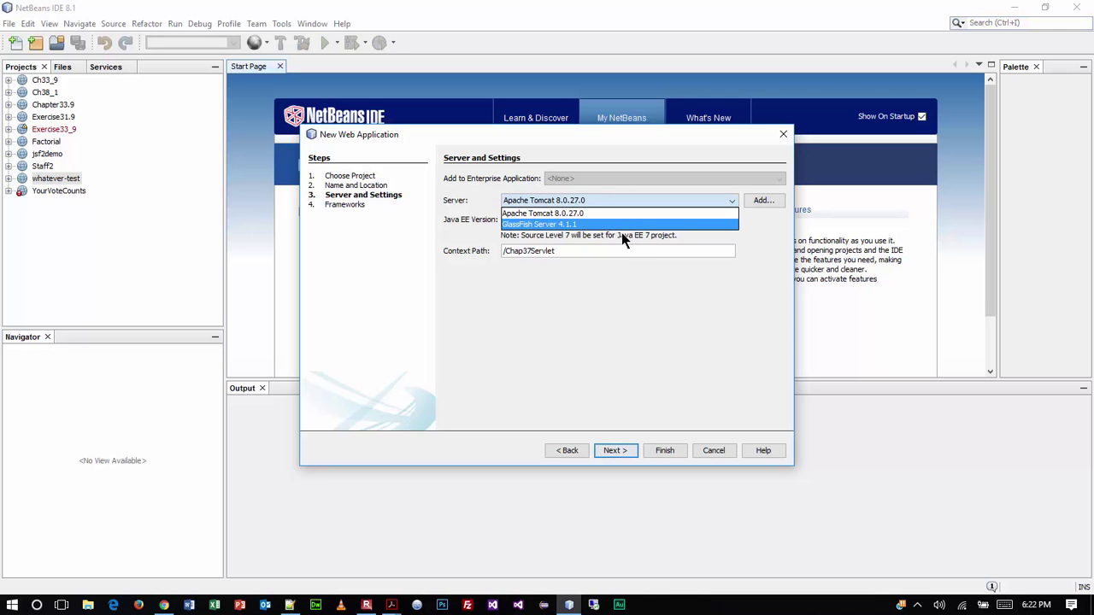
click(597, 215)
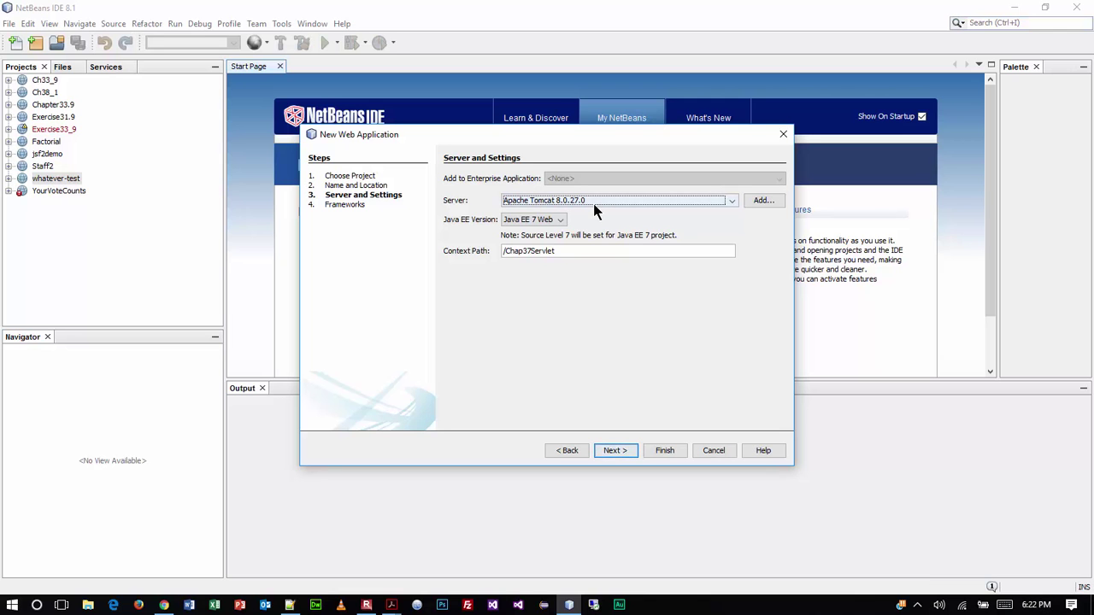
Step: Set the server to GlassFish Server 4.1.1, keep Java EE 7 Web, and finish creating the project without any frameworks
click(591, 202)
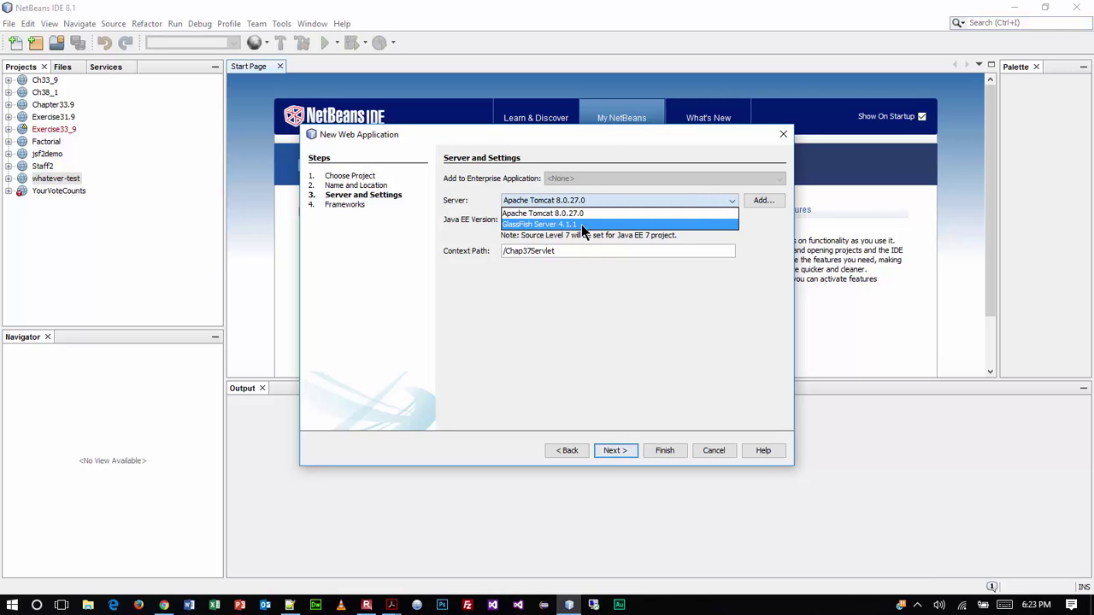
click(581, 225)
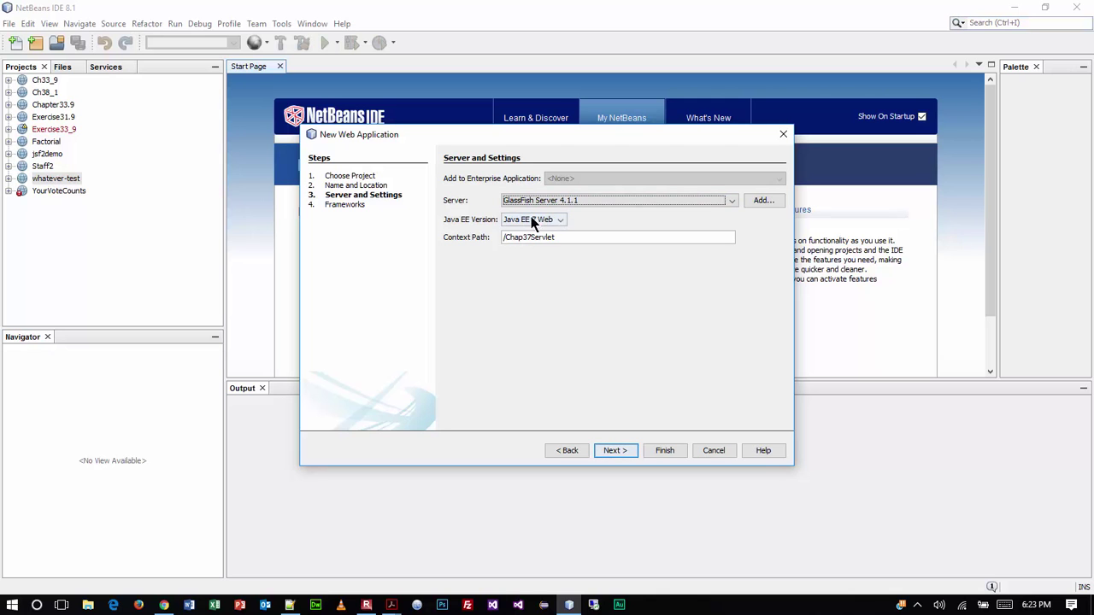
click(560, 221)
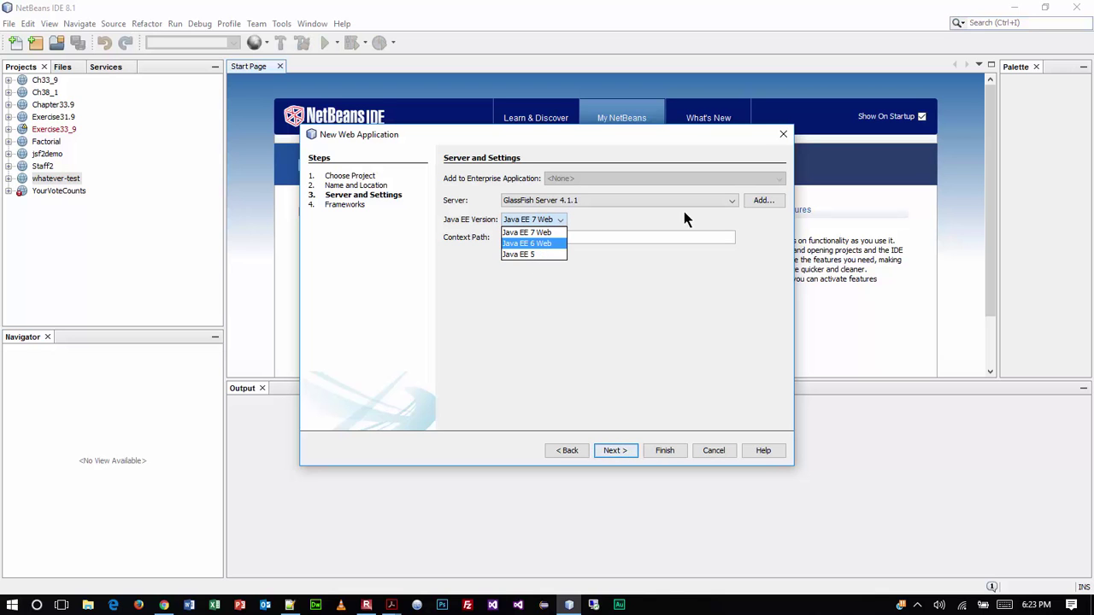
click(734, 272)
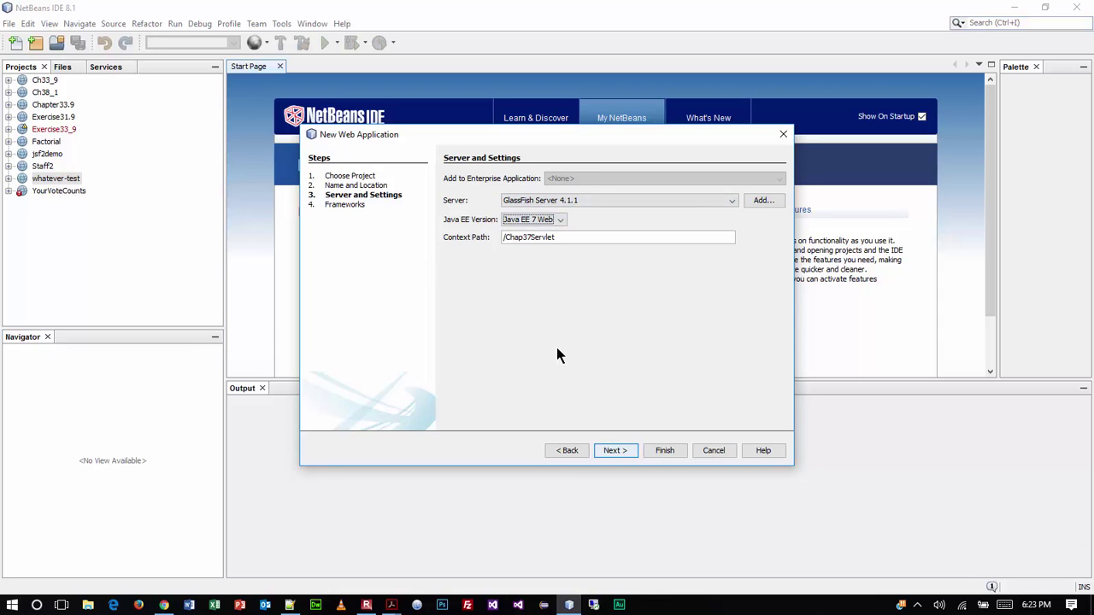
click(621, 455)
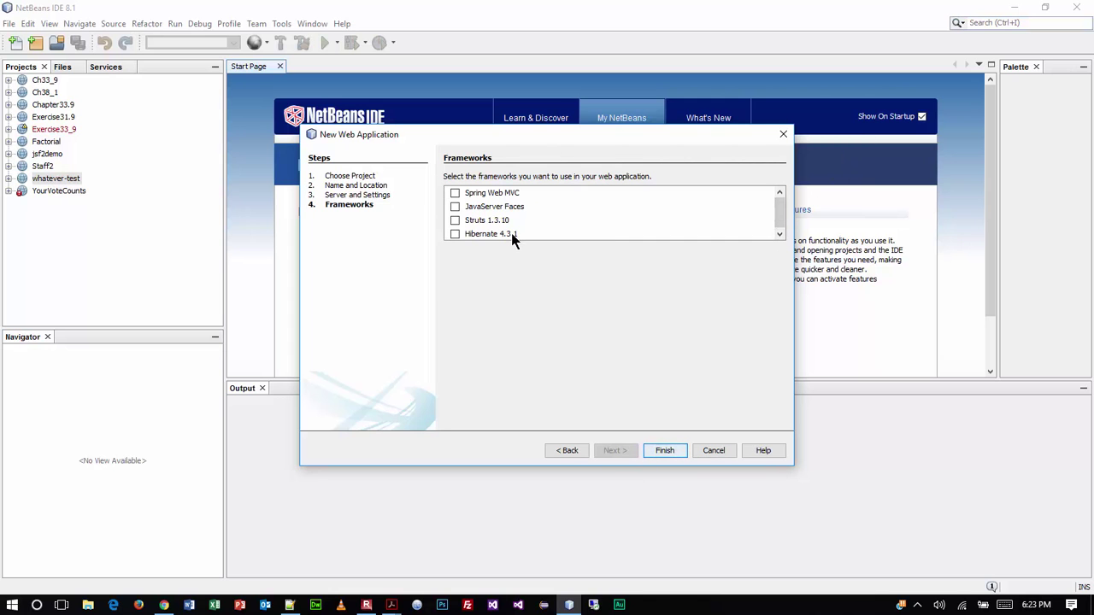
click(659, 452)
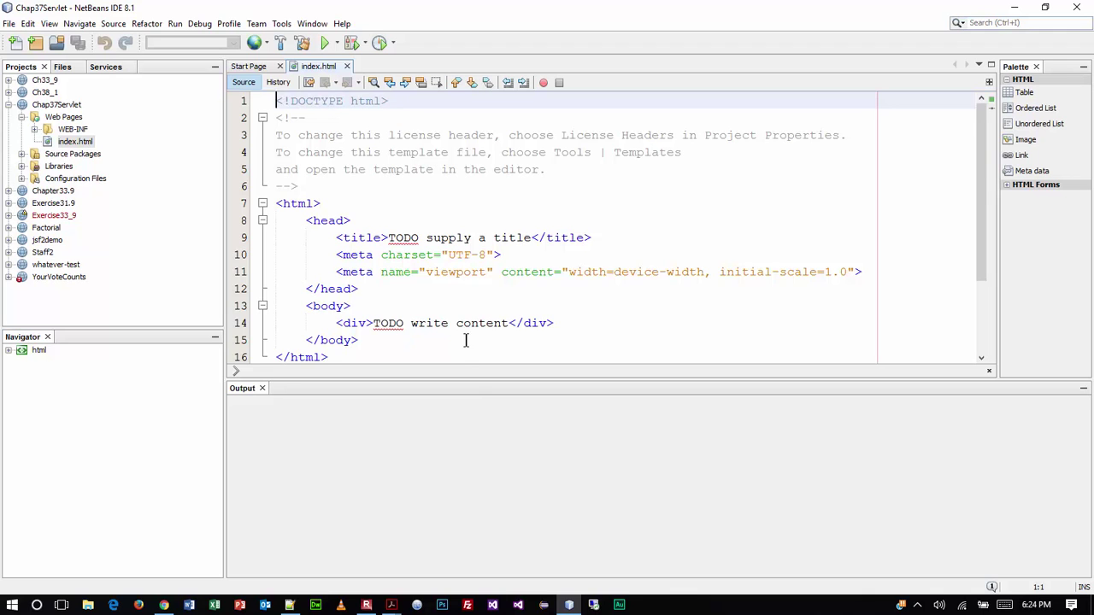
Step: Enlarge the code editor by shrinking the Output area, and expand the Source Packages of Chap37Servlet
drag(466, 379, 470, 504)
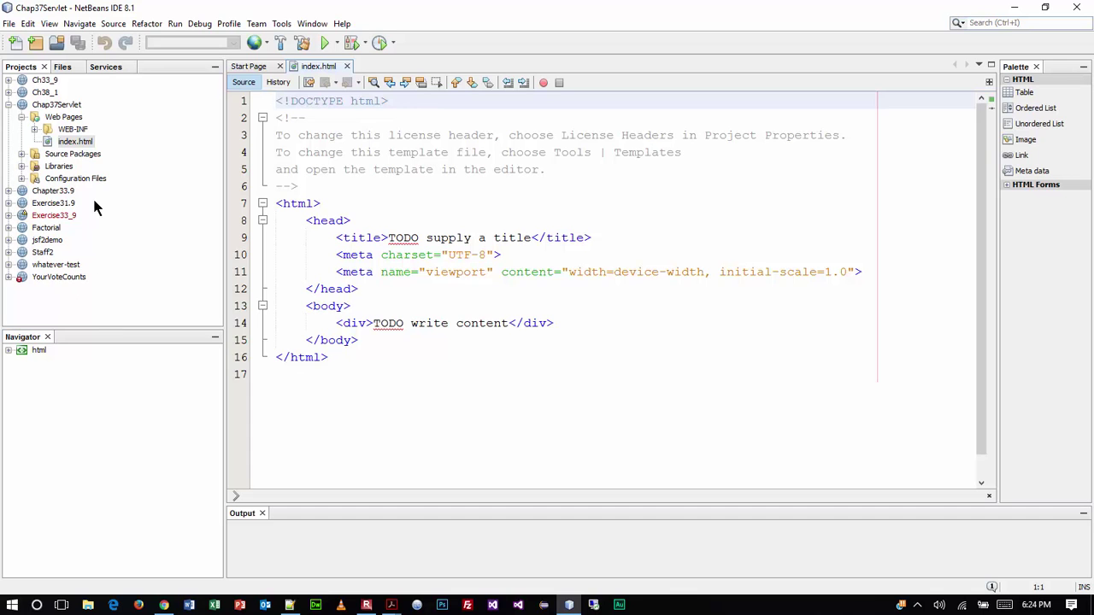
click(22, 156)
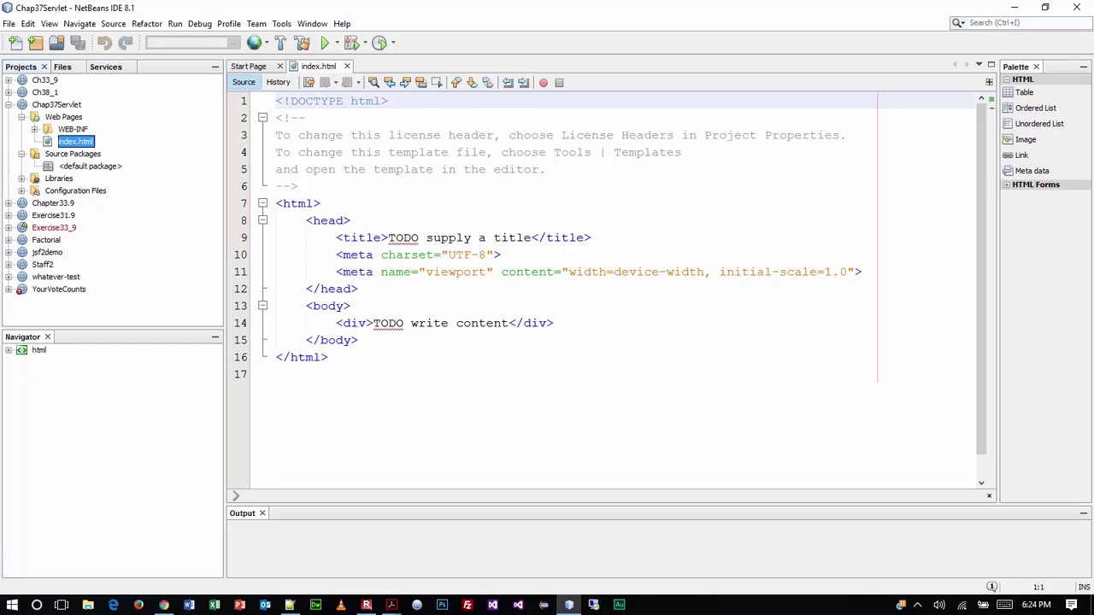
Step: Check the servlet creation instructions in Chapter37Servlets.pdf and return to NetBeans
click(366, 605)
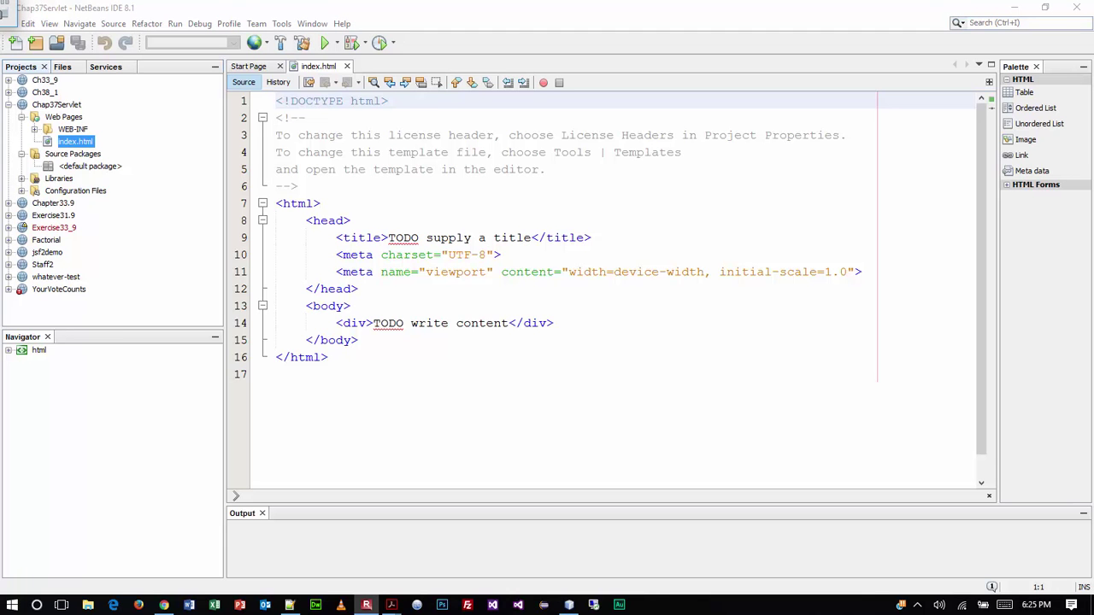
drag(218, 125, 472, 70)
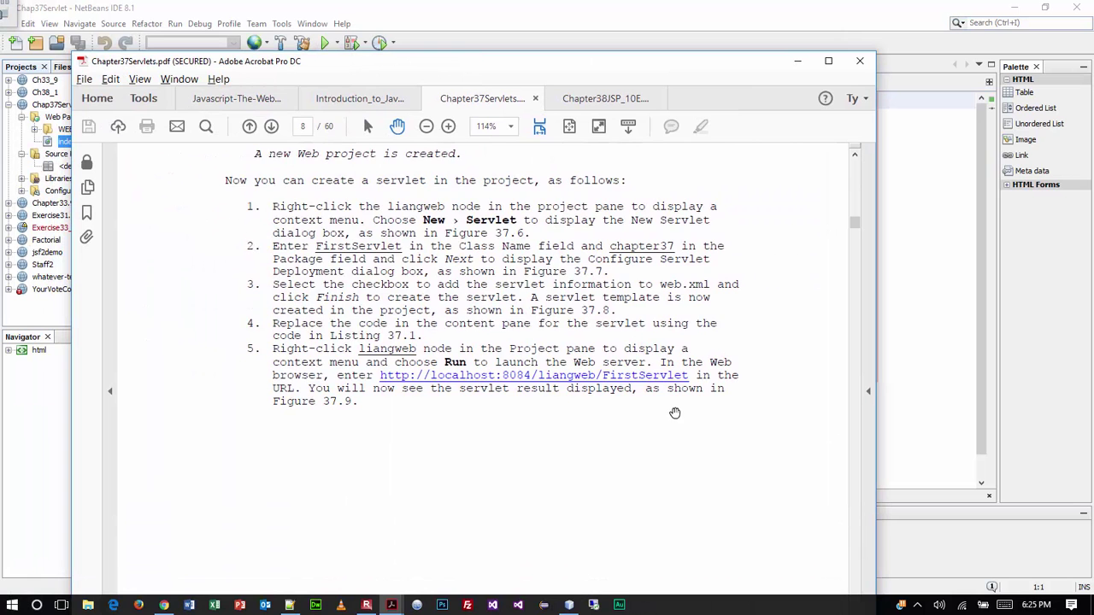
scroll(672, 407, up, 3)
scroll(489, 322, up, 7)
scroll(491, 325, down, 10)
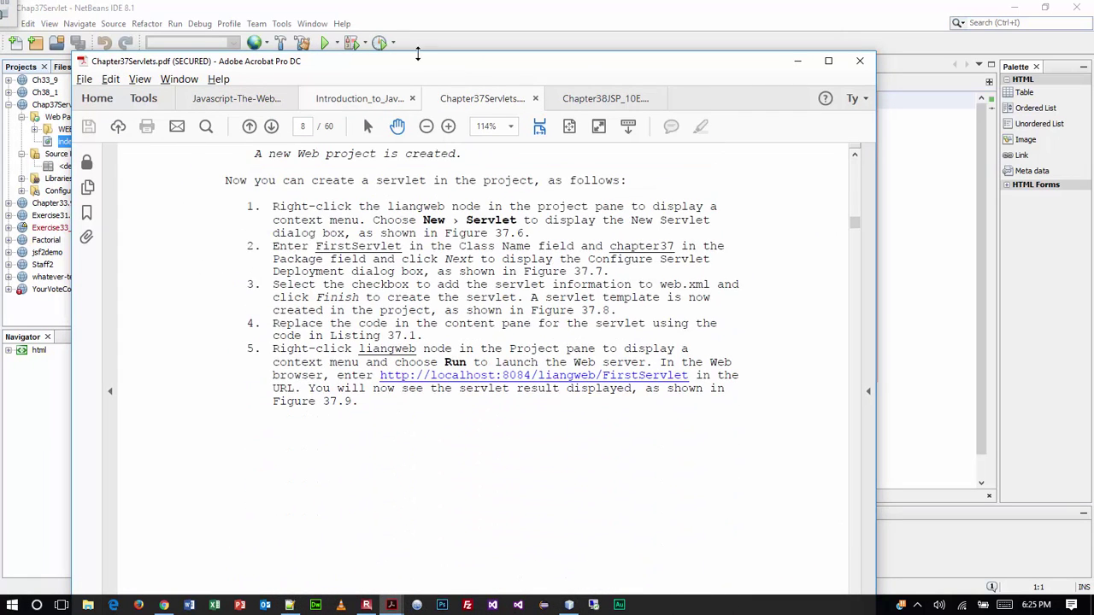
drag(417, 61, 2, 4)
key(alt+Tab)
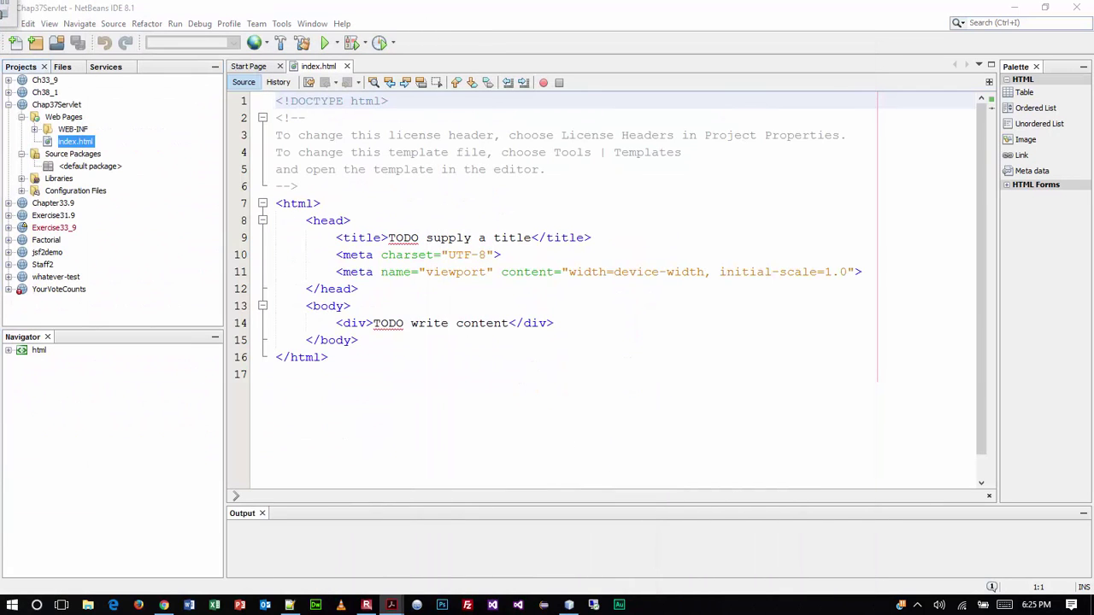
Step: Open the choice of new file types for the Chap37Servlet project
right_click(58, 104)
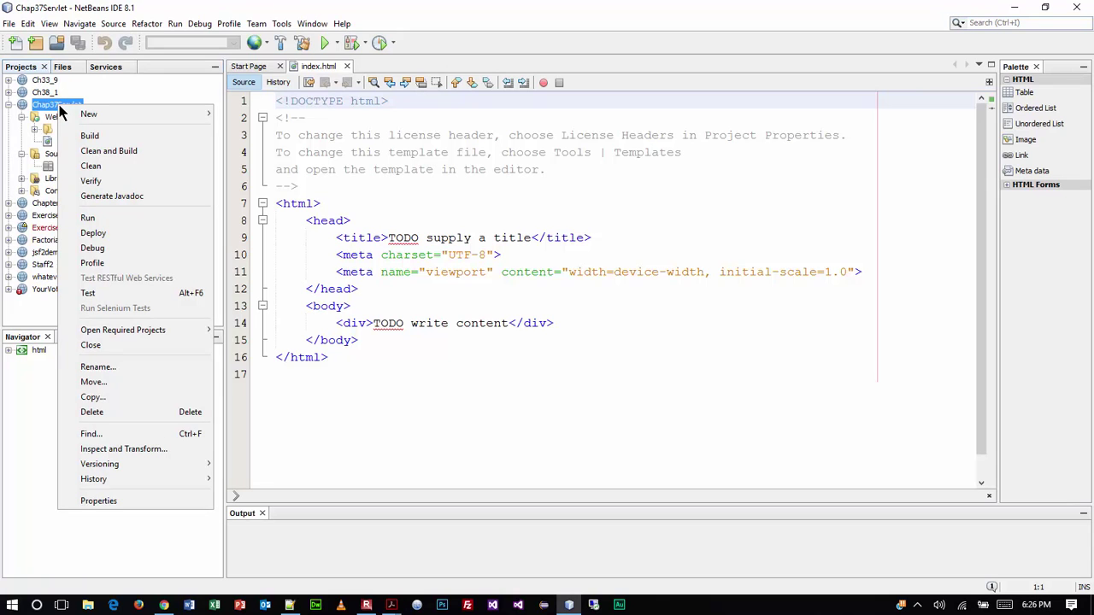
mouse_move(94, 114)
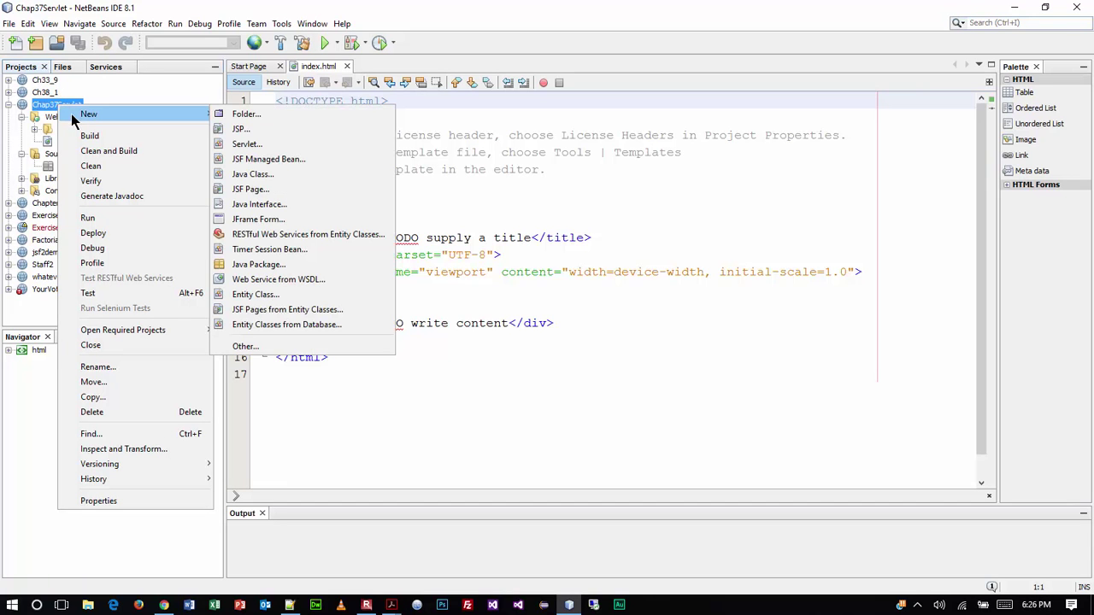